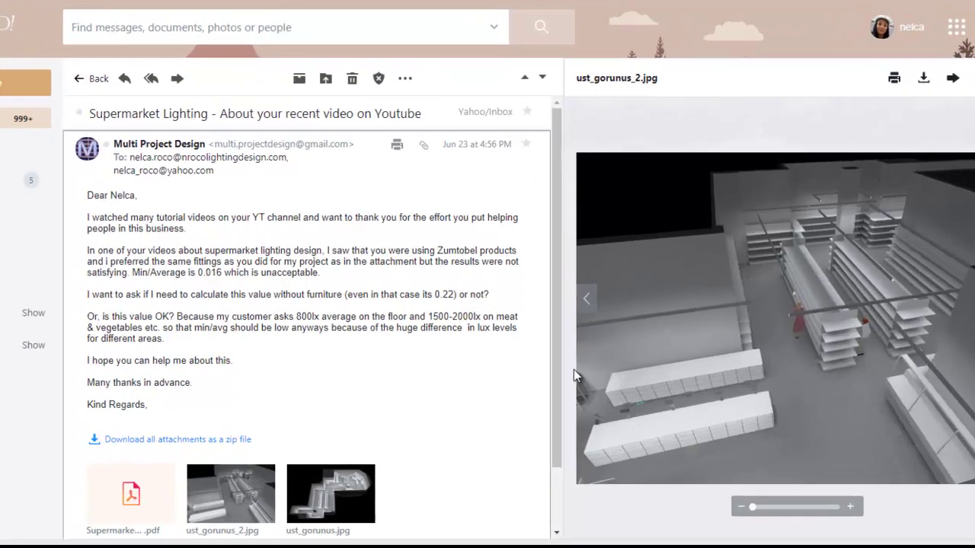
Step: Preview the attached image ust_gorunus.jpg from the supermarket lighting e-mail
left_click(343, 488)
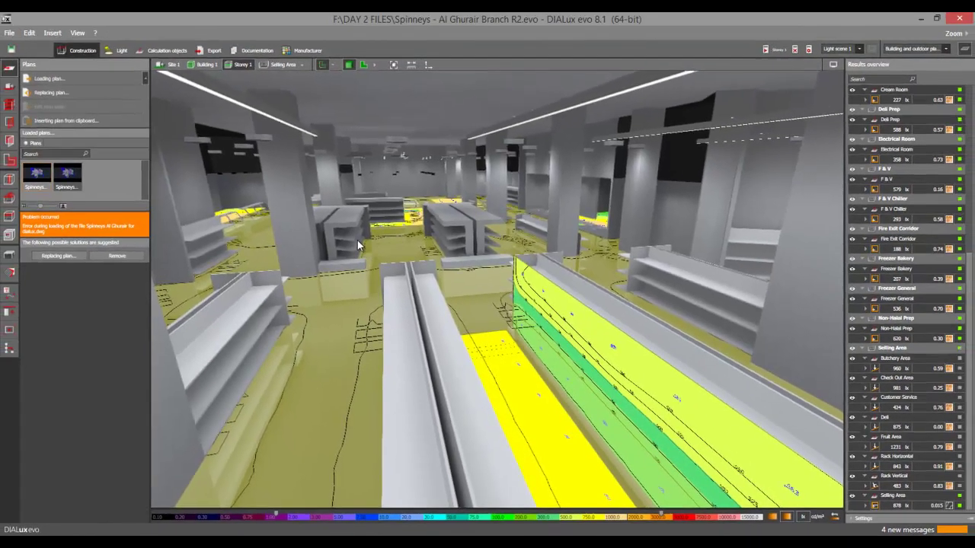
Step: Switch to DIALux evo, widen the results overview and review the calculation results listed for each room and the Selling Area
right_click_drag(357, 240, 569, 246)
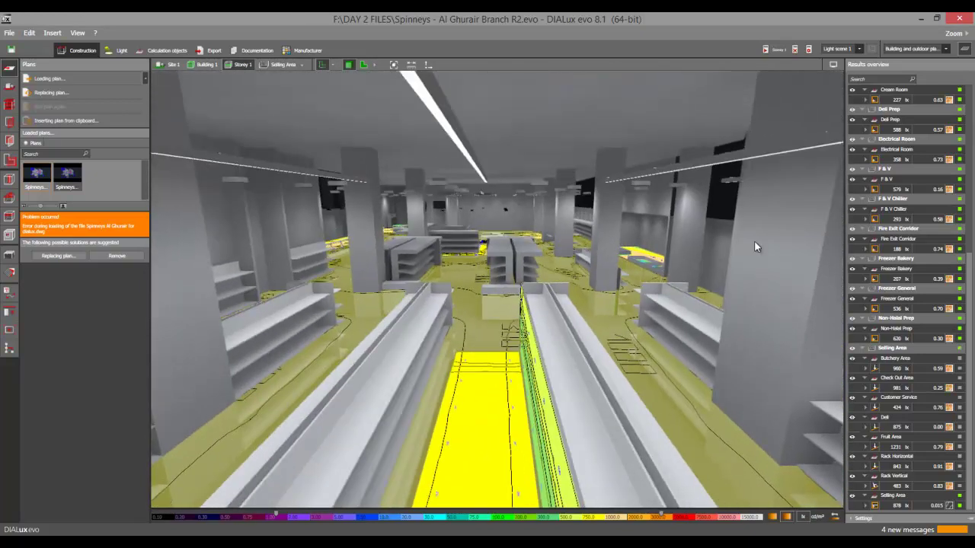
left_click_drag(845, 242, 811, 254)
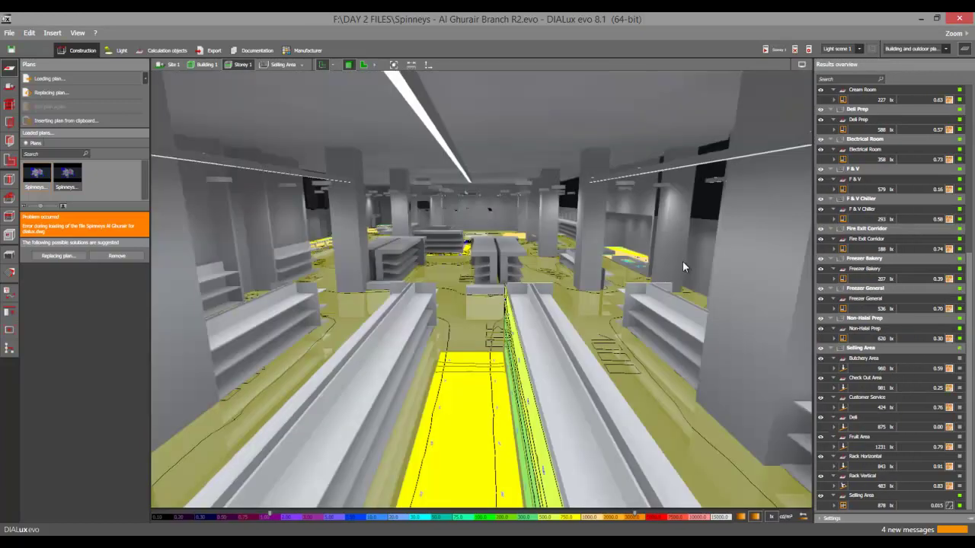
right_click_drag(683, 261, 586, 255)
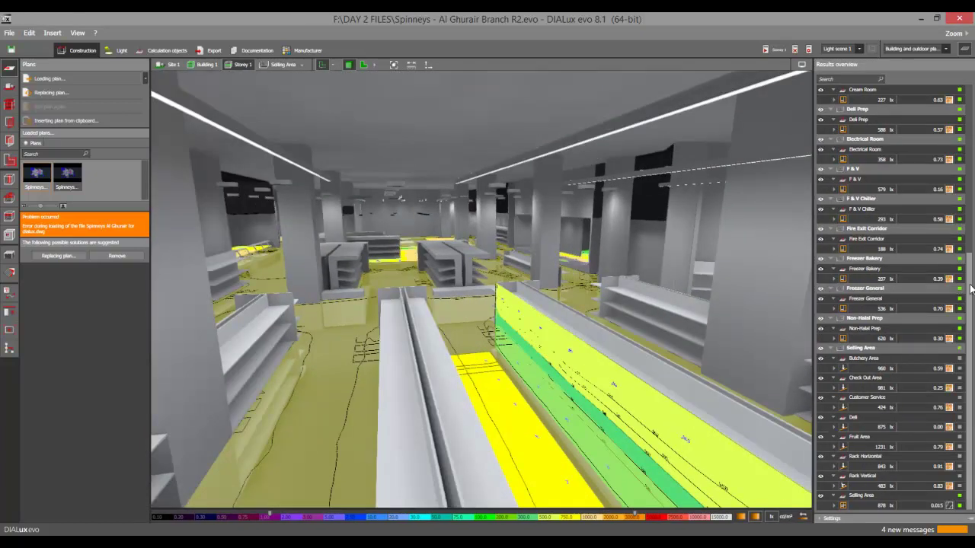
scroll(965, 290, "up", 5)
scroll(973, 173, "up", 3)
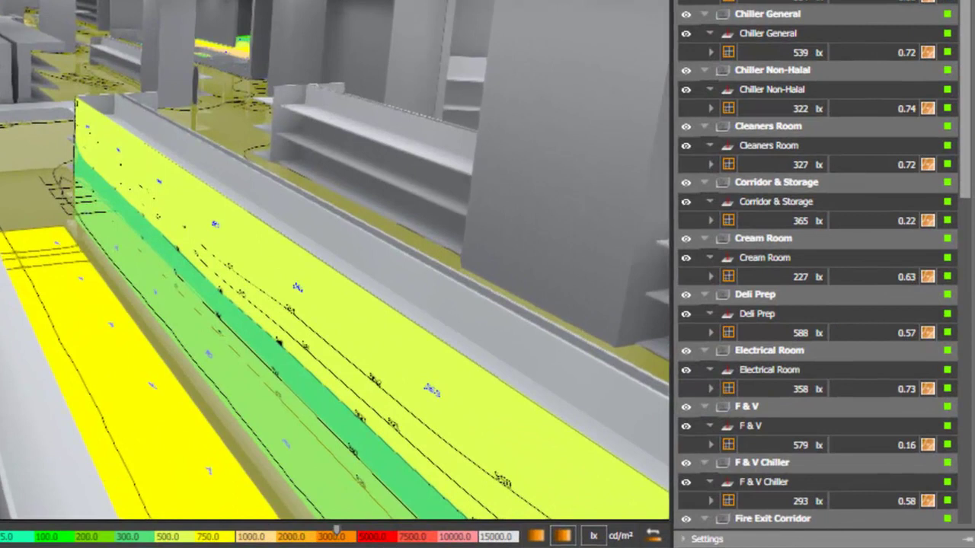
scroll(972, 190, "down", 2)
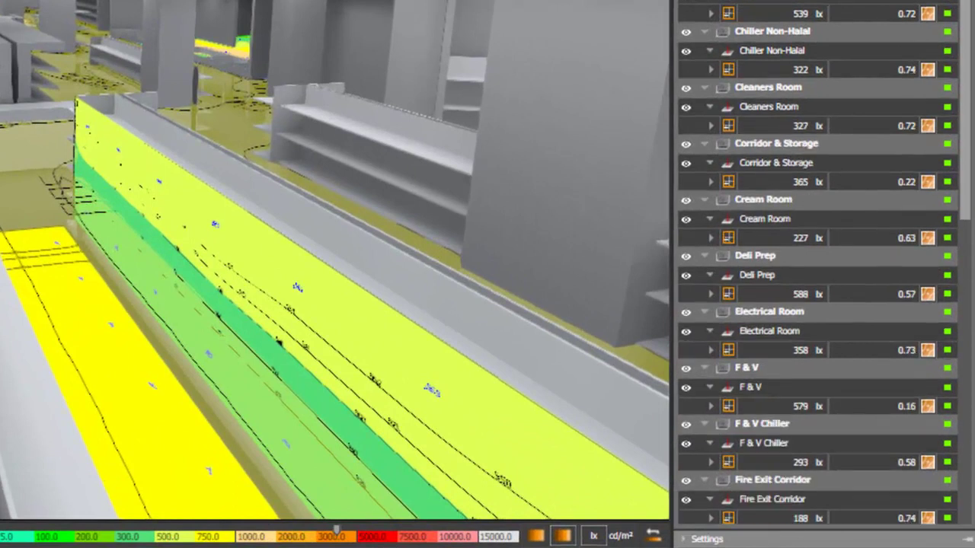
scroll(817, 263, "down", 1)
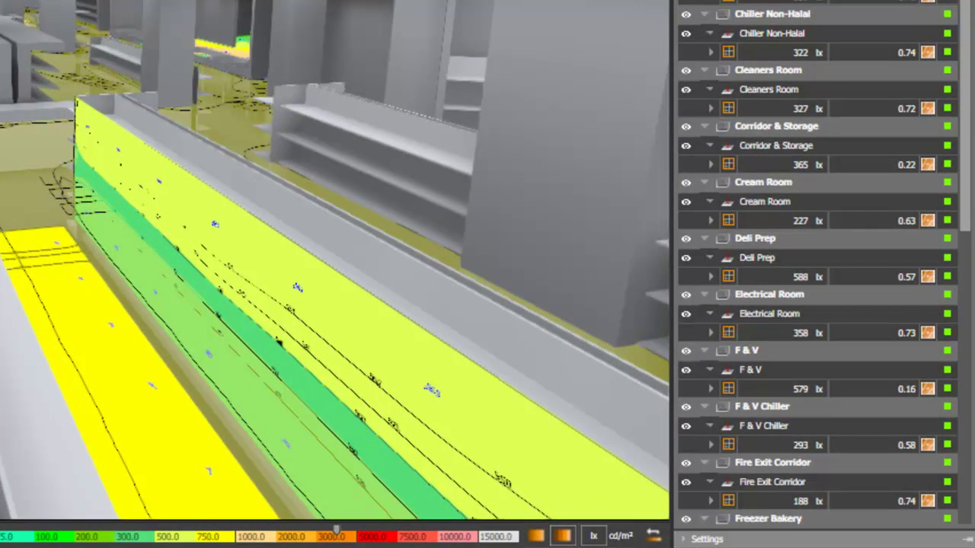
scroll(817, 263, "down", 5)
scroll(970, 97, "down", 8)
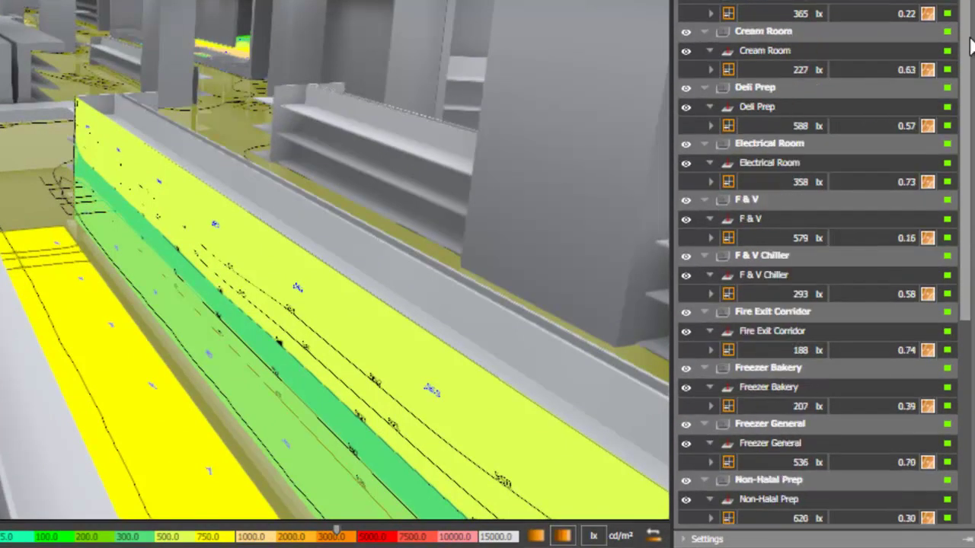
left_click_drag(970, 97, 967, 164)
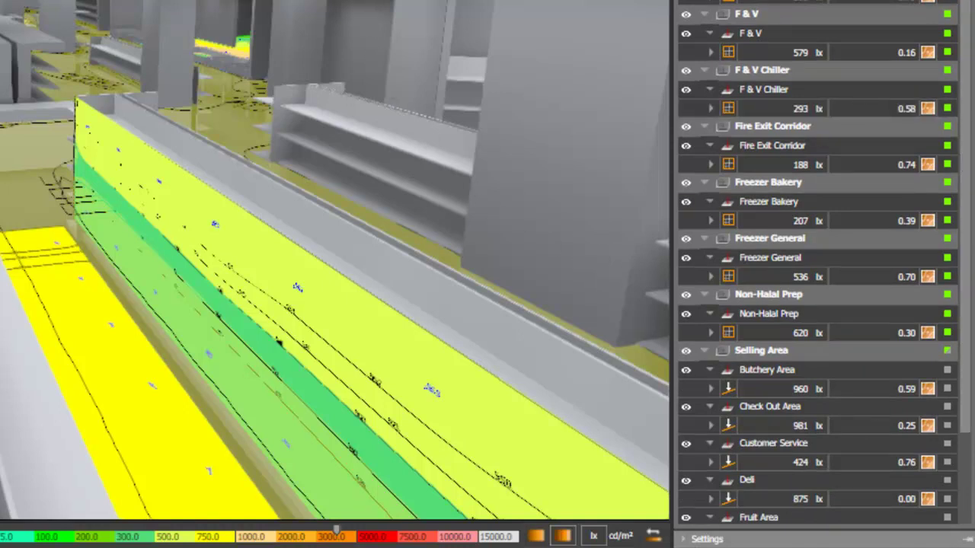
Step: Select the horizontal calculation surface on the floor between the racks and examine its entry in the results overview
right_click_drag(344, 0, 416, 260)
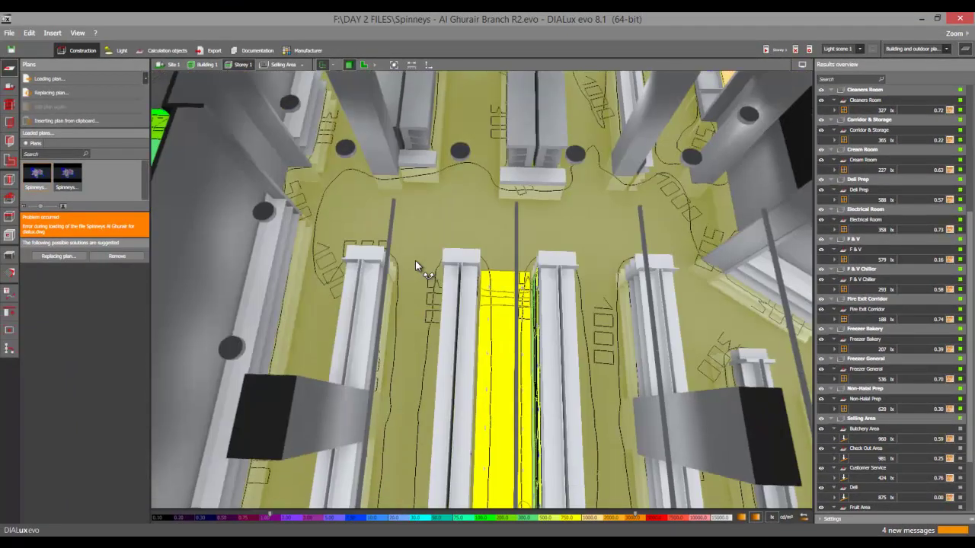
middle_click_drag(415, 261, 473, 132)
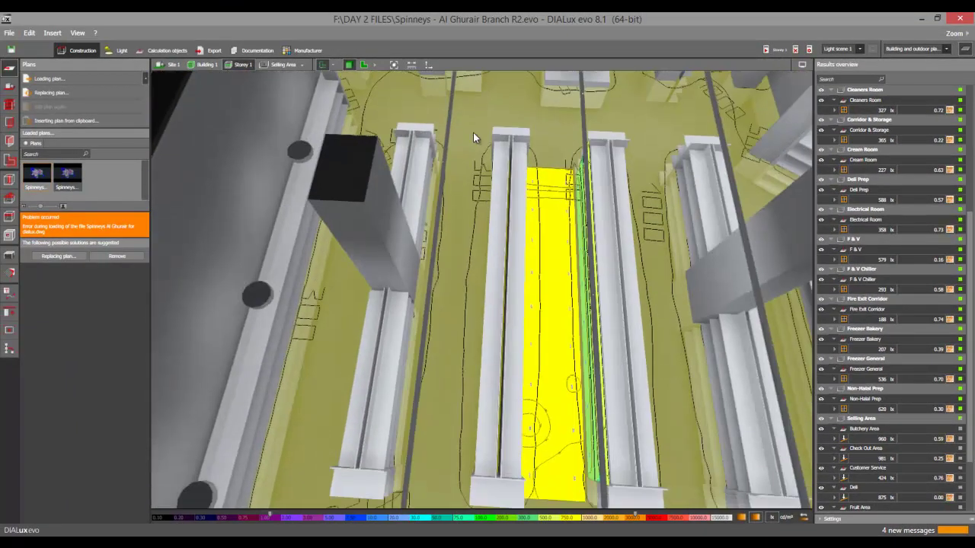
scroll(521, 267, "up", 1)
left_click_drag(521, 270, 447, 225)
middle_click_drag(445, 218, 495, 177)
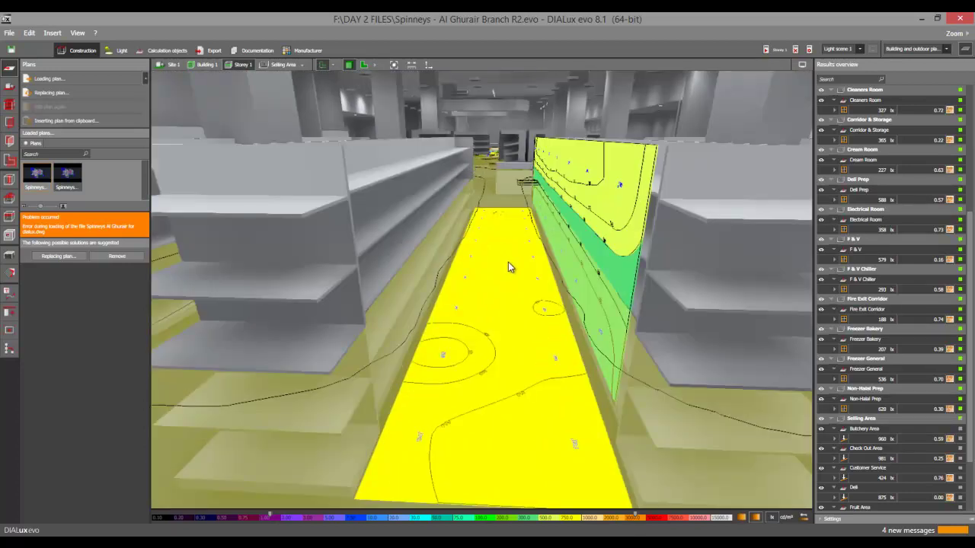
left_click(508, 262)
left_click(506, 270)
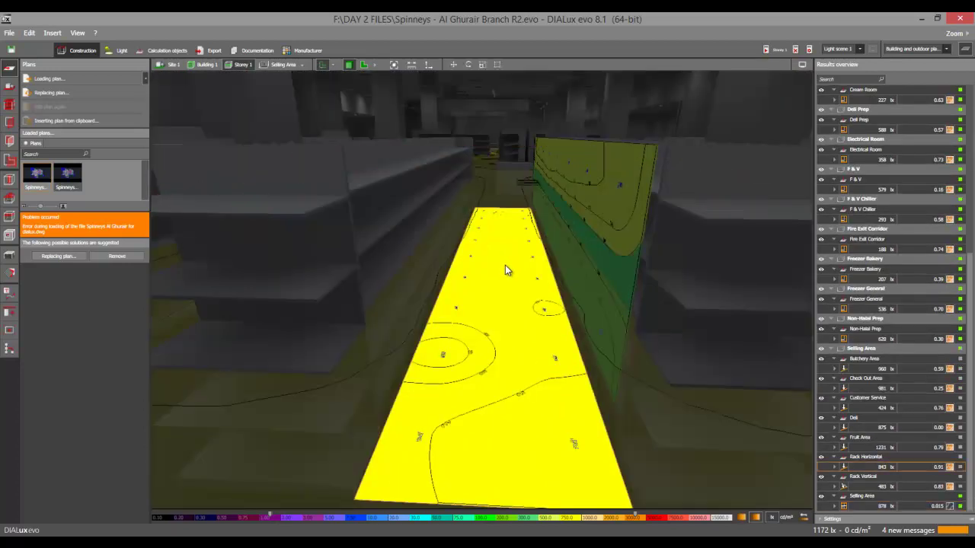
mouse_move(502, 233)
middle_mouse_down()
mouse_move(496, 178)
mouse_move(508, 191)
mouse_move(505, 217)
middle_mouse_up()
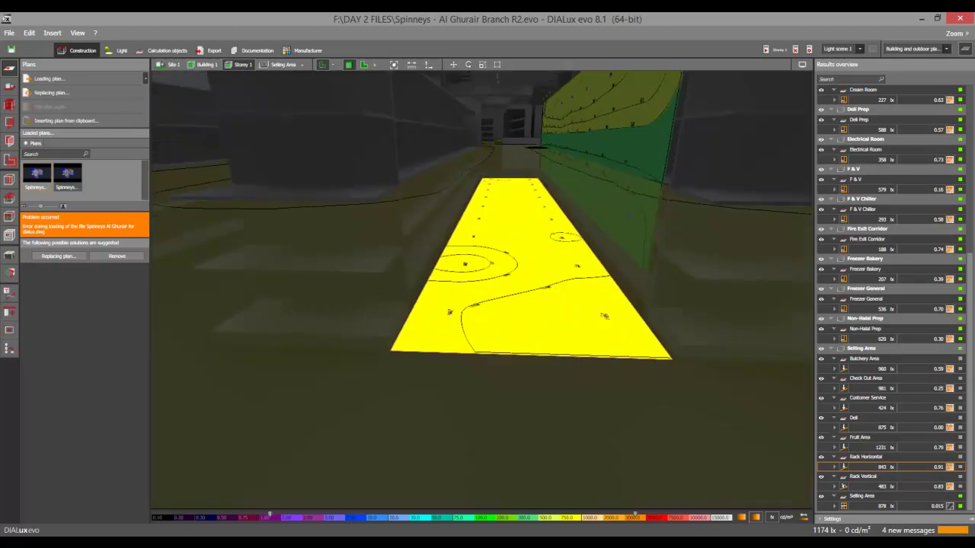
scroll(962, 179, "up", 5)
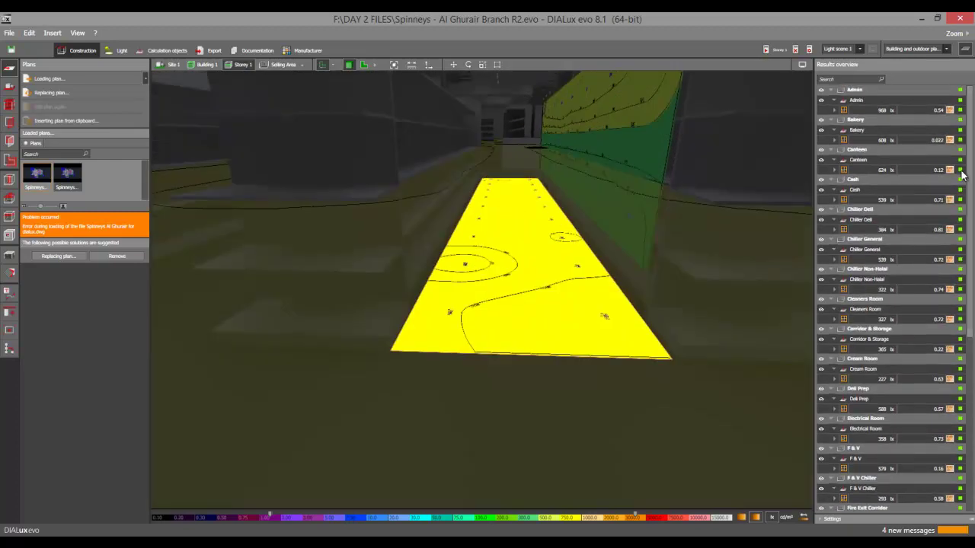
scroll(962, 179, "down", 5)
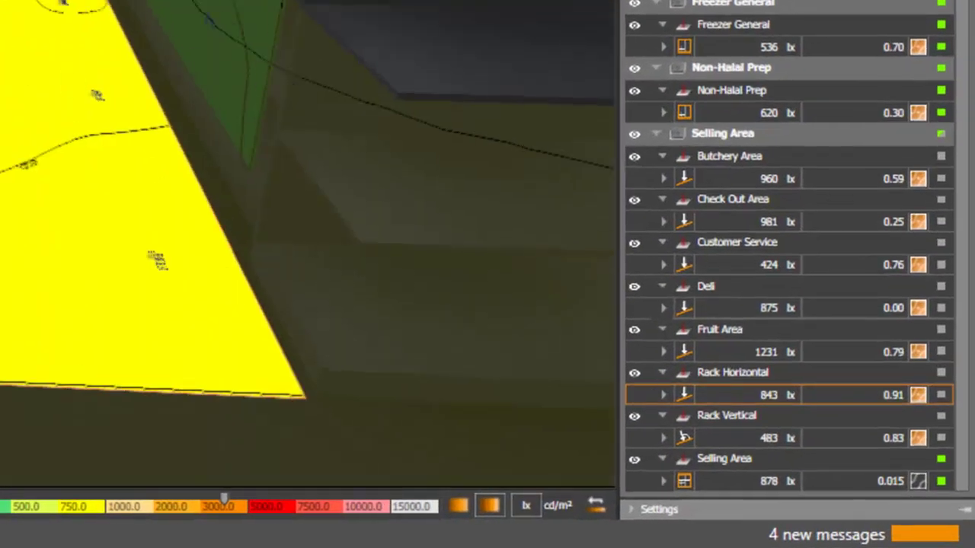
Step: Select the vertical calculation surface on the rack front and examine its illuminance distribution along the aisle
middle_click_drag(184, 237, 4, 83)
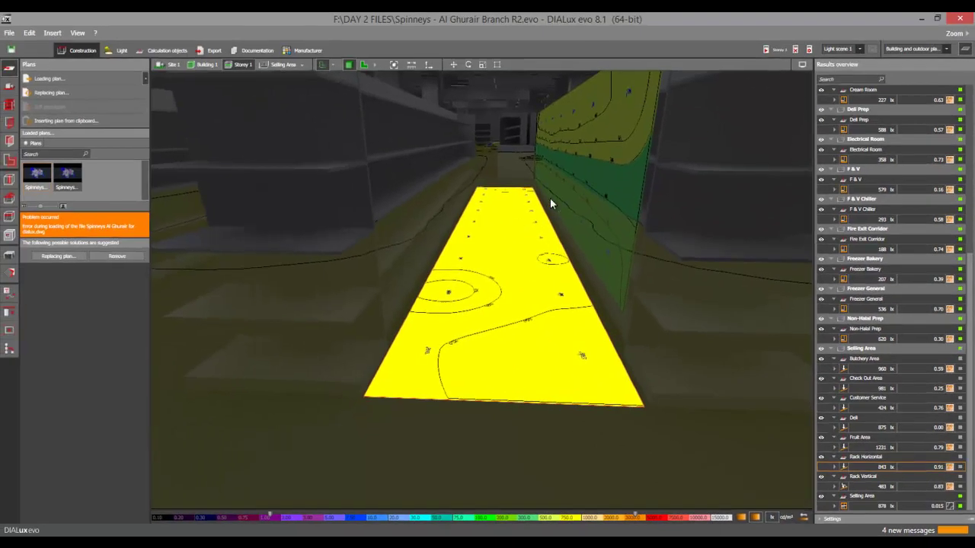
middle_click_drag(550, 199, 560, 239)
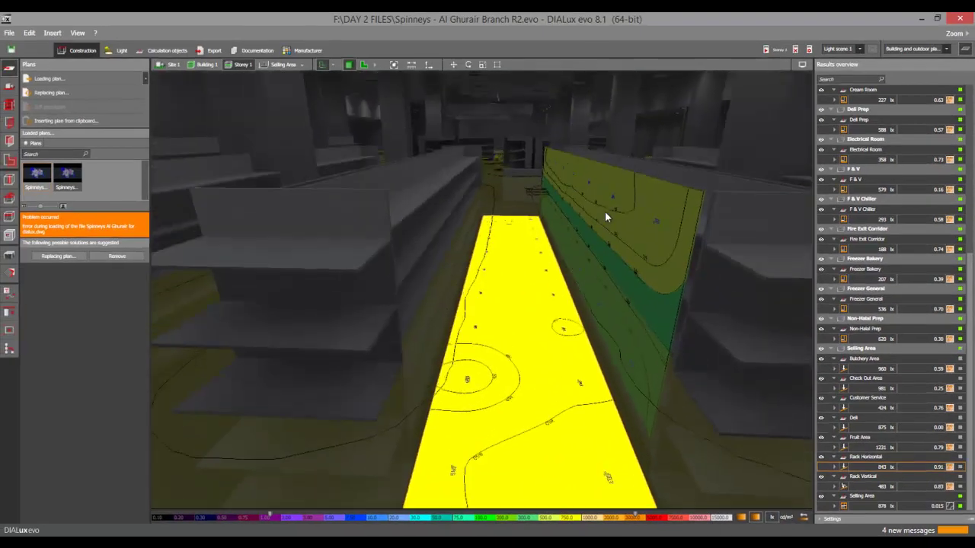
left_click(610, 209)
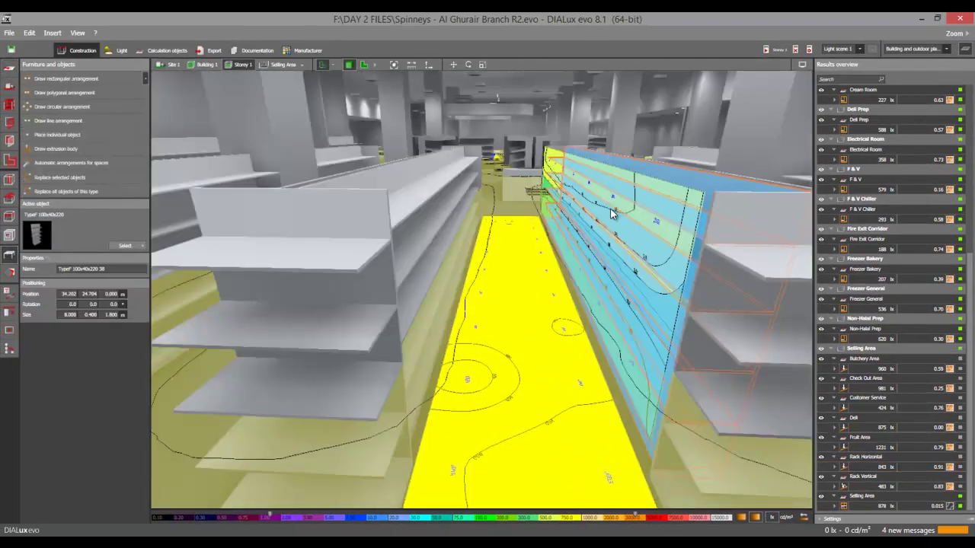
left_click(548, 158)
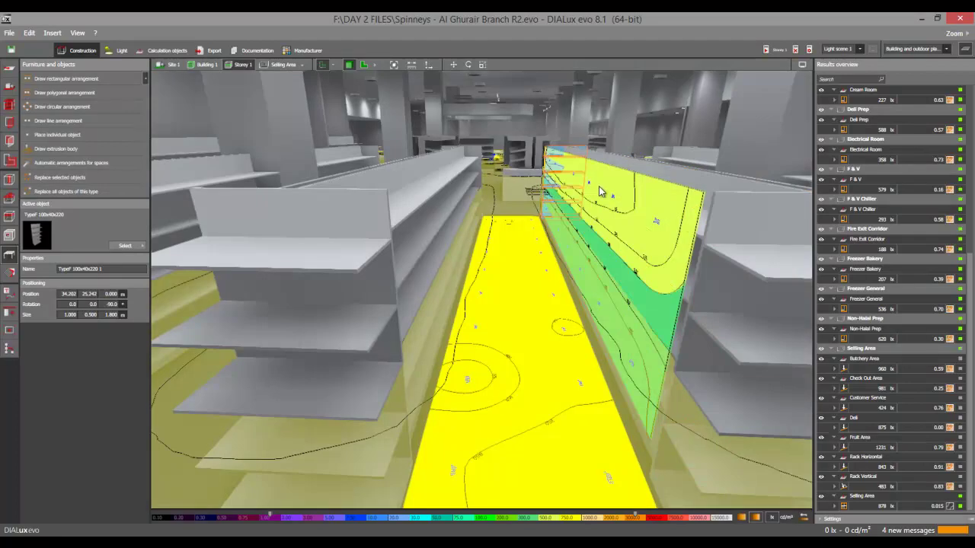
left_click(614, 191)
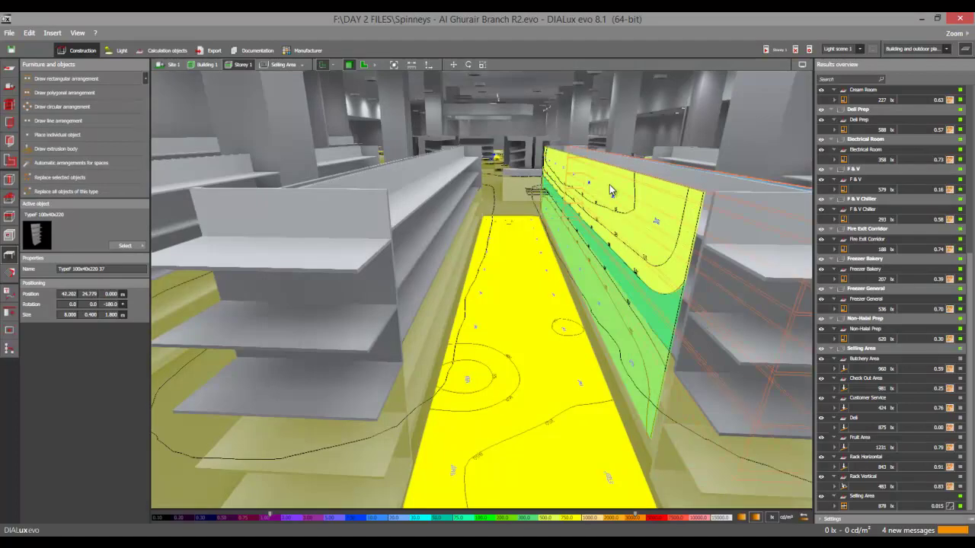
left_click(648, 425)
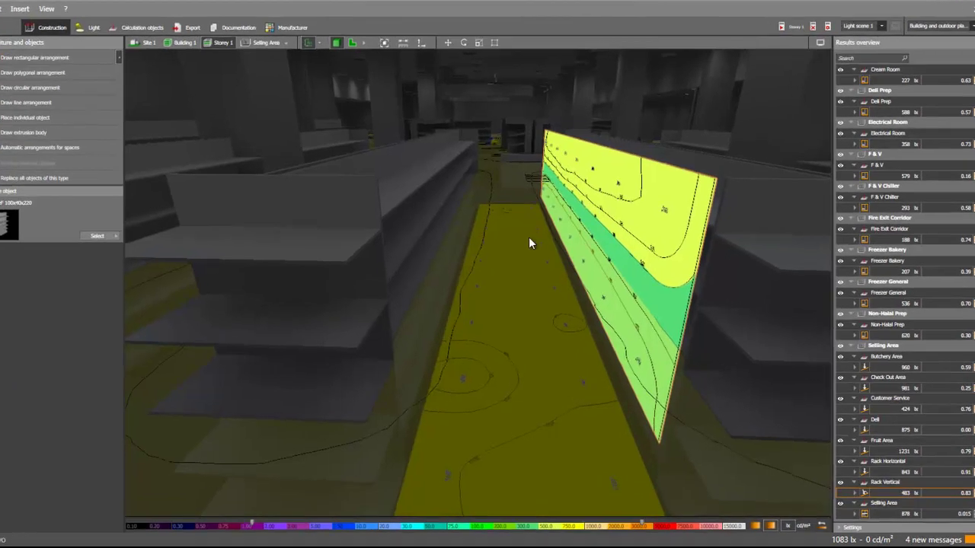
right_click_drag(522, 246, 600, 256)
right_click_drag(621, 221, 528, 297)
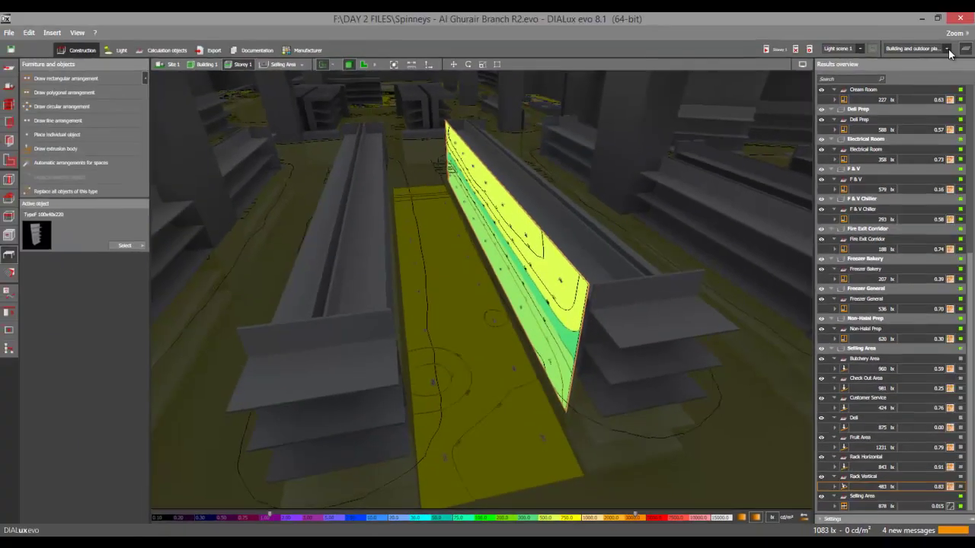
Step: Hide the results overview and turn on the false colour display of the 3D scene
left_click(964, 49)
left_click(964, 65)
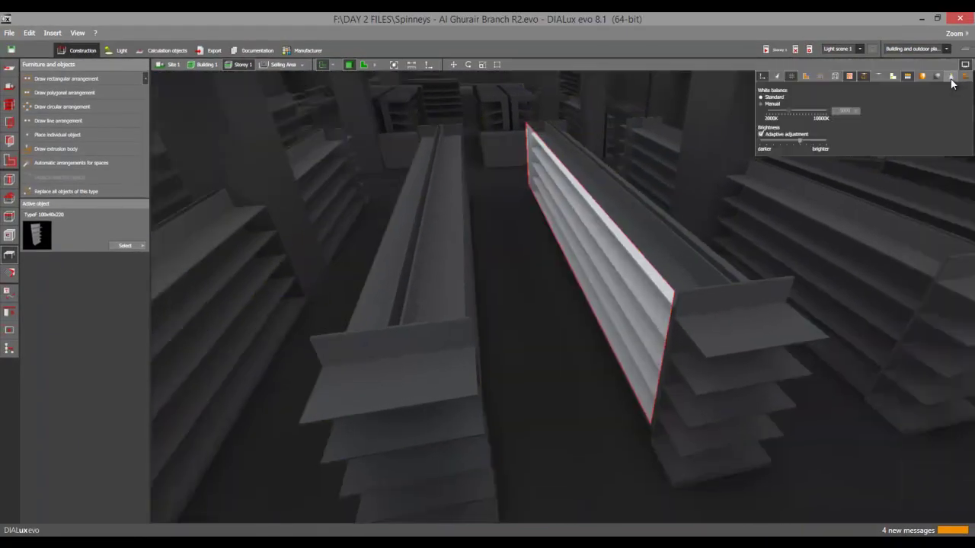
left_click(923, 76)
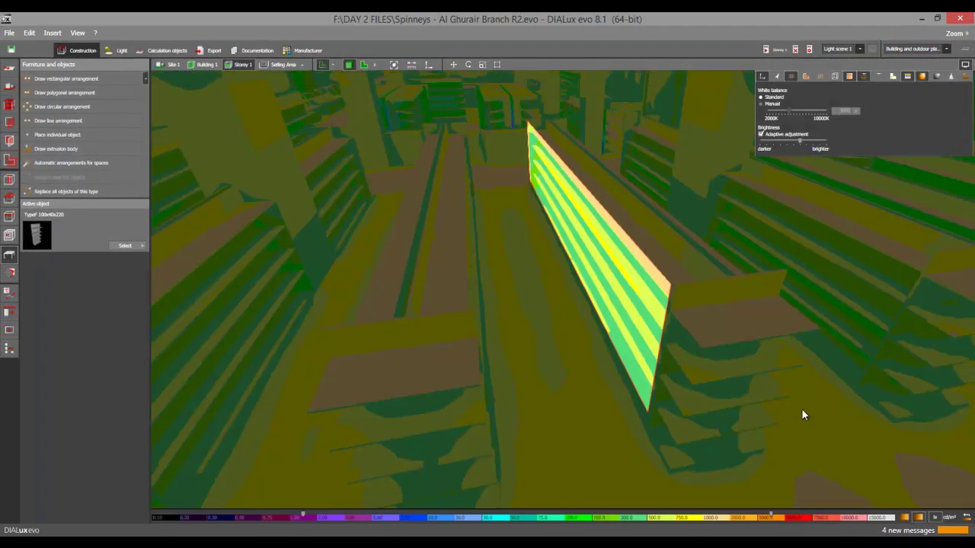
Step: Examine the false colour illuminance on the racks, aisles and counters across the whole Selling Area
scroll(556, 384, "down", 5)
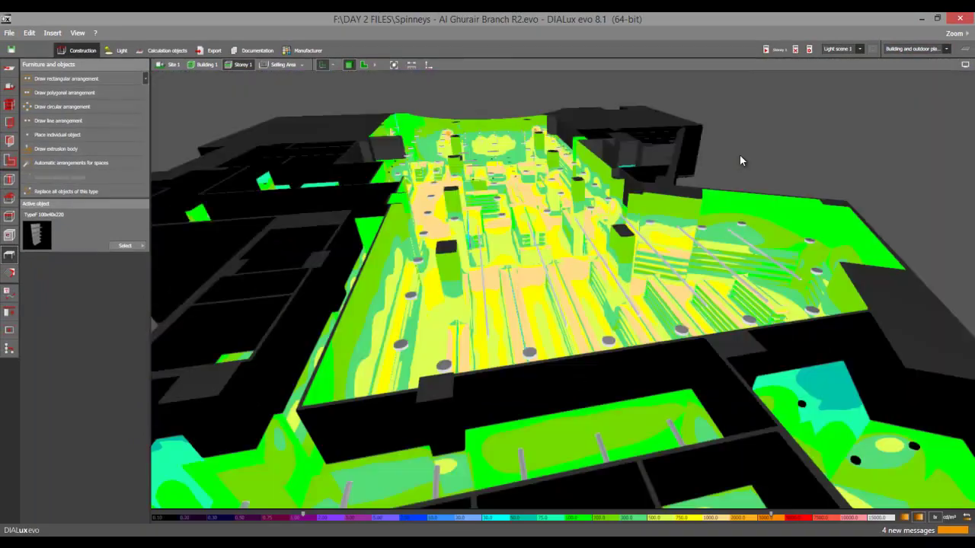
scroll(541, 313, "up", 6)
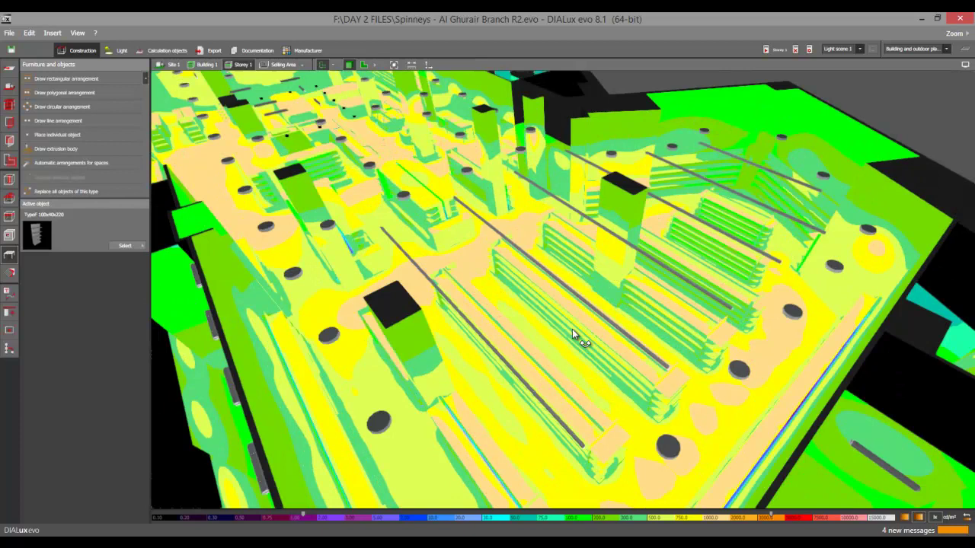
scroll(575, 338, "up", 6)
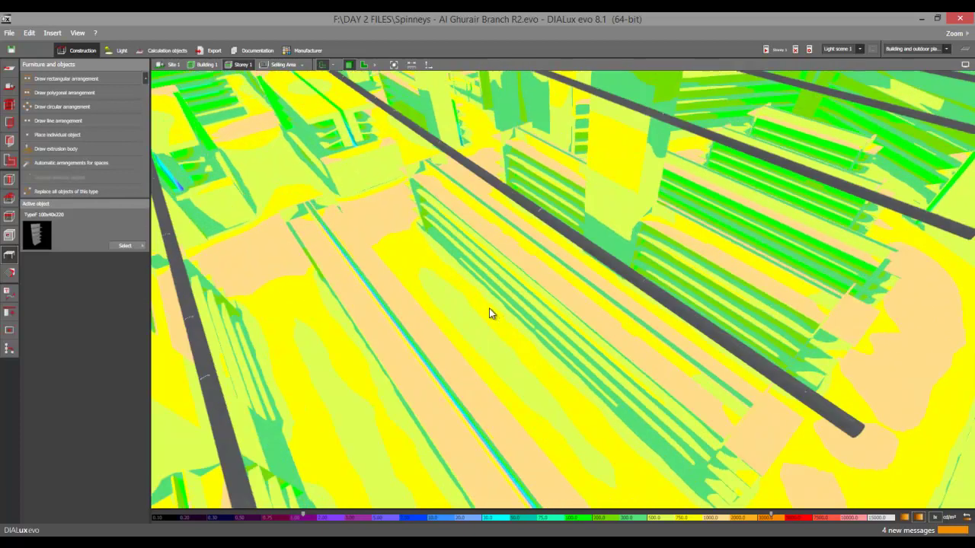
scroll(489, 320, "up", 4)
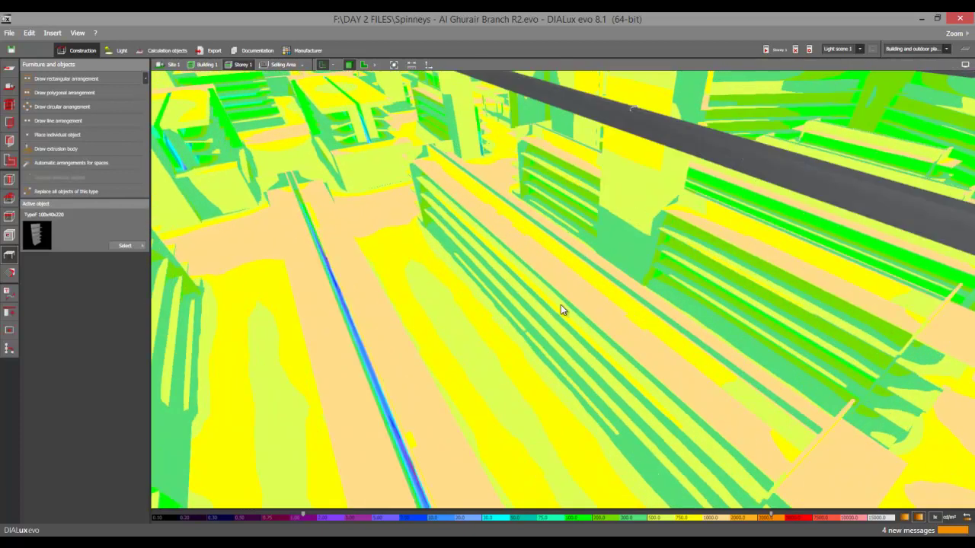
scroll(523, 293, "down", 4)
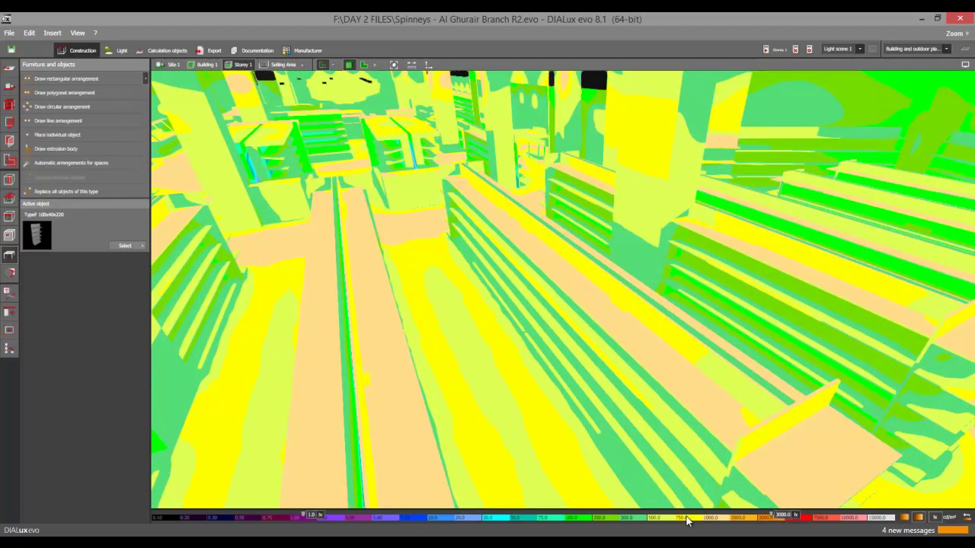
right_click_drag(594, 354, 616, 354)
right_click_drag(590, 323, 654, 248)
scroll(576, 305, "down", 5)
right_click_drag(681, 212, 596, 264)
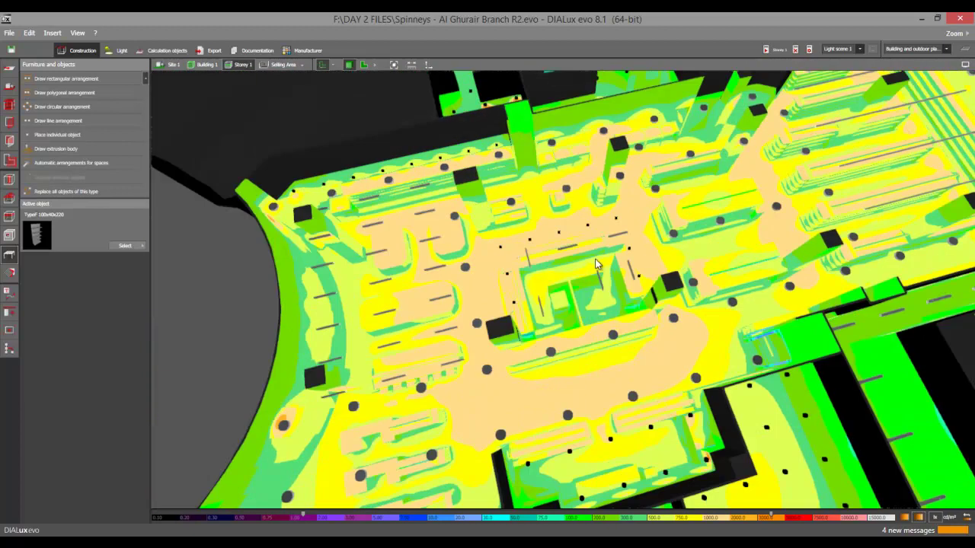
Step: Turn off the false colour display and examine the chamfered display islands and the linear luminaires above them up close
left_click(966, 67)
left_click(919, 79)
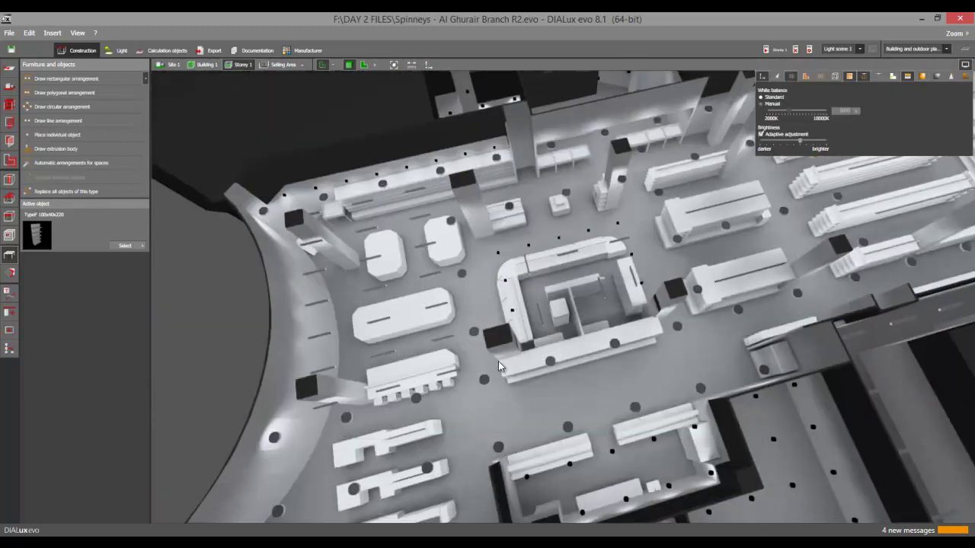
right_click_drag(534, 316, 409, 320)
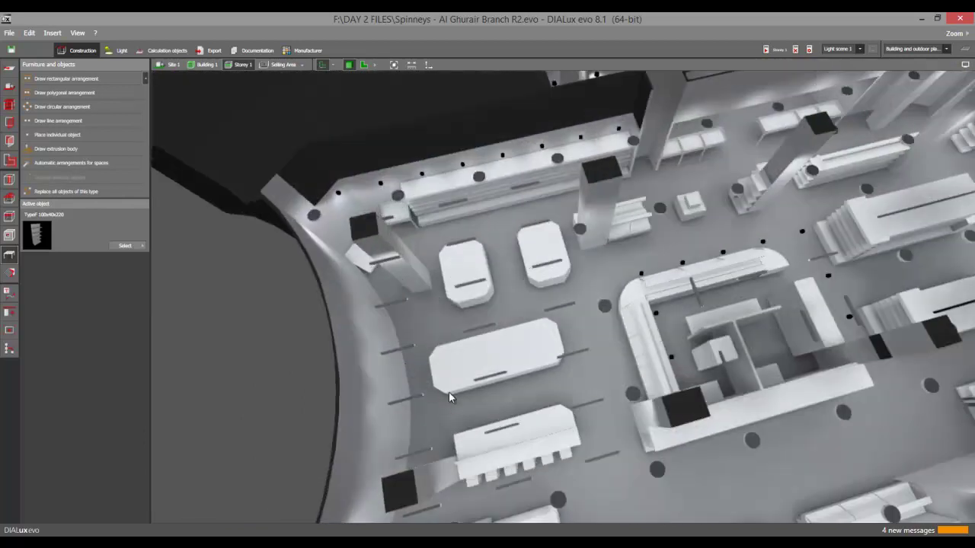
middle_click_drag(449, 392, 546, 272)
scroll(308, 359, "down", 1)
scroll(546, 272, "up", 2)
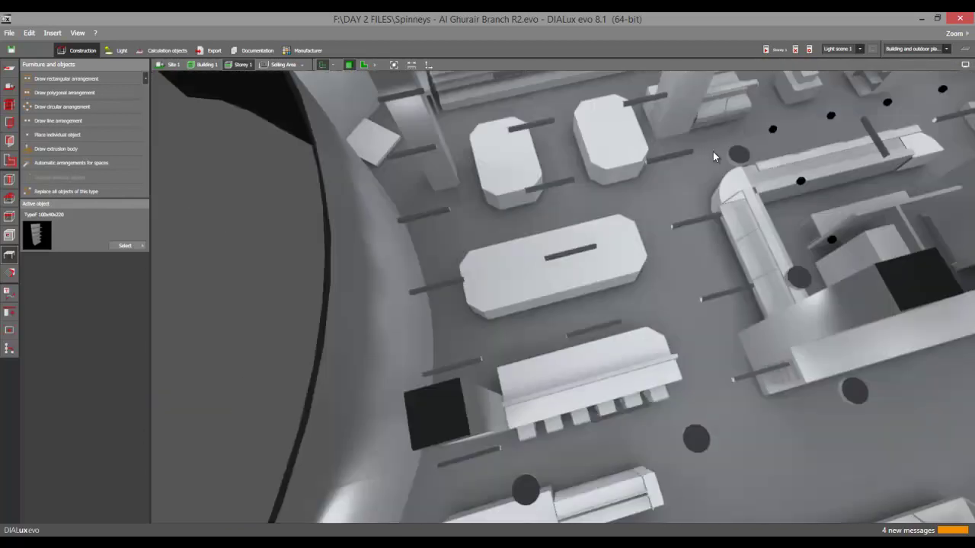
middle_click_drag(599, 179, 594, 243)
right_click_drag(594, 244, 577, 226)
scroll(576, 225, "up", 2)
middle_click_drag(579, 218, 545, 252)
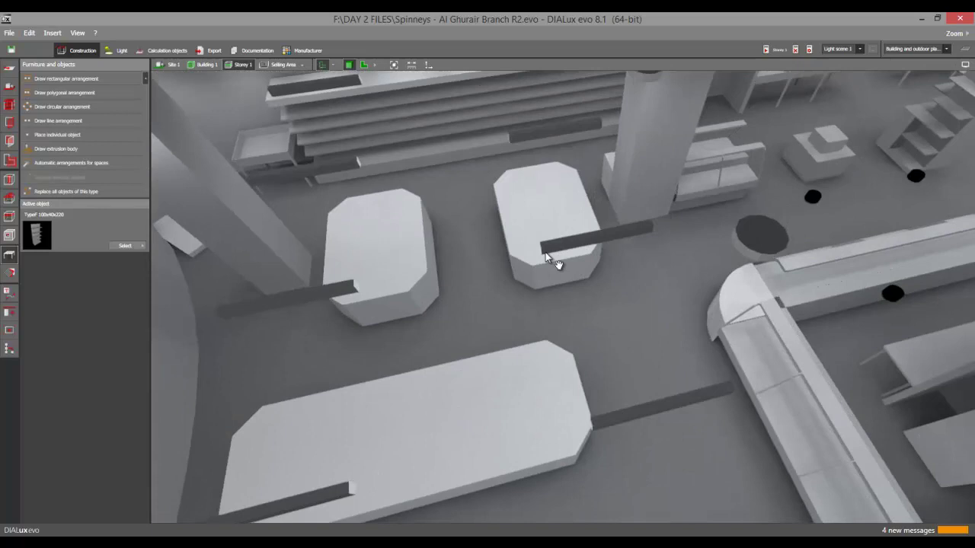
Step: Examine the central counter with its rounded corner and its surroundings up close, and show the results overview again
right_click_drag(545, 252, 480, 300)
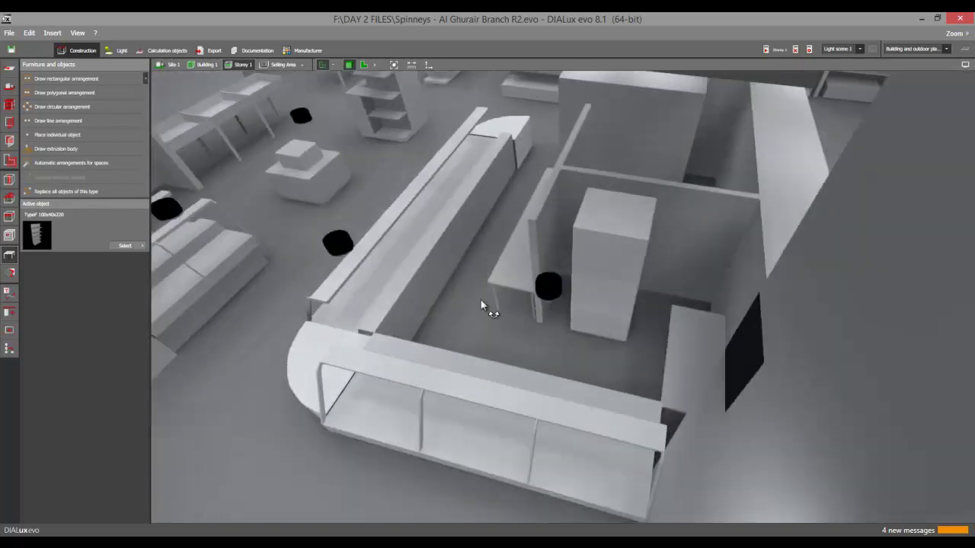
scroll(481, 300, "down", 10)
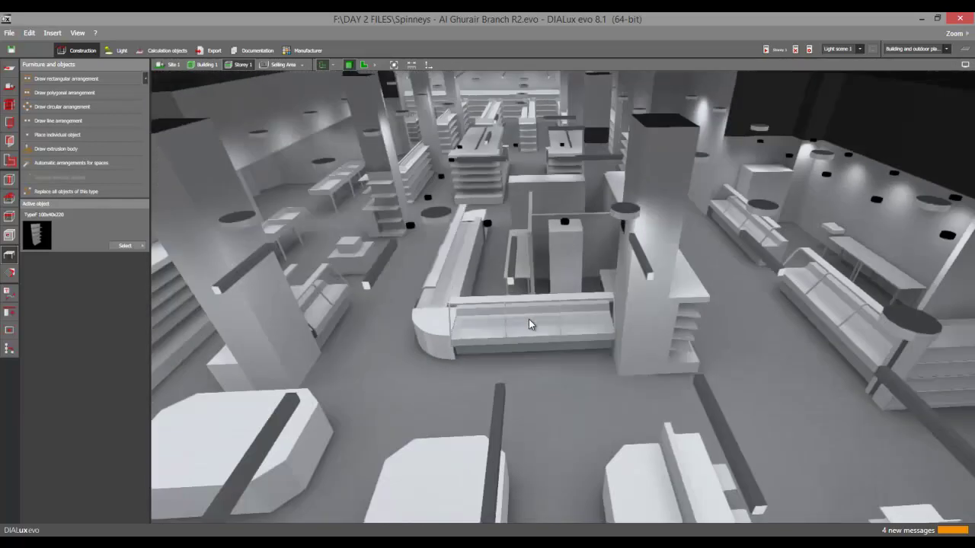
scroll(528, 319, "up", 3)
left_click(966, 47)
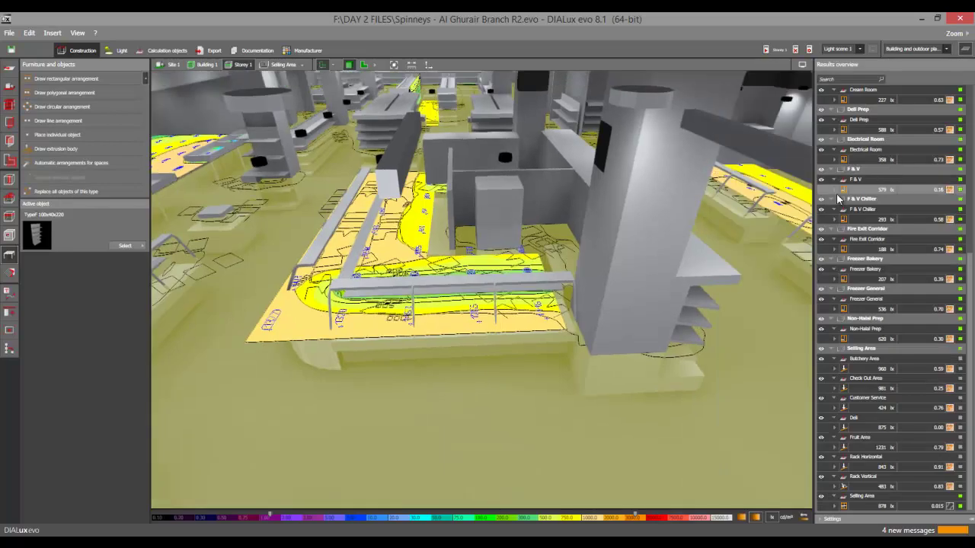
Step: Examine the isolines and illuminance values on the calculation surface over the display island beside the central counter
scroll(495, 235, "up", 2)
middle_click_drag(463, 205, 547, 230)
right_click_drag(548, 230, 524, 256)
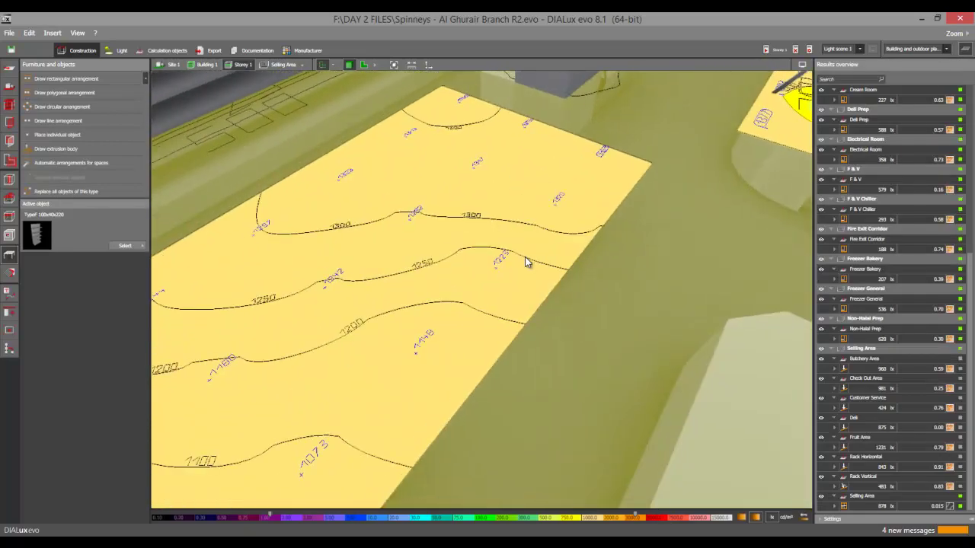
left_click(525, 256)
left_click(503, 300)
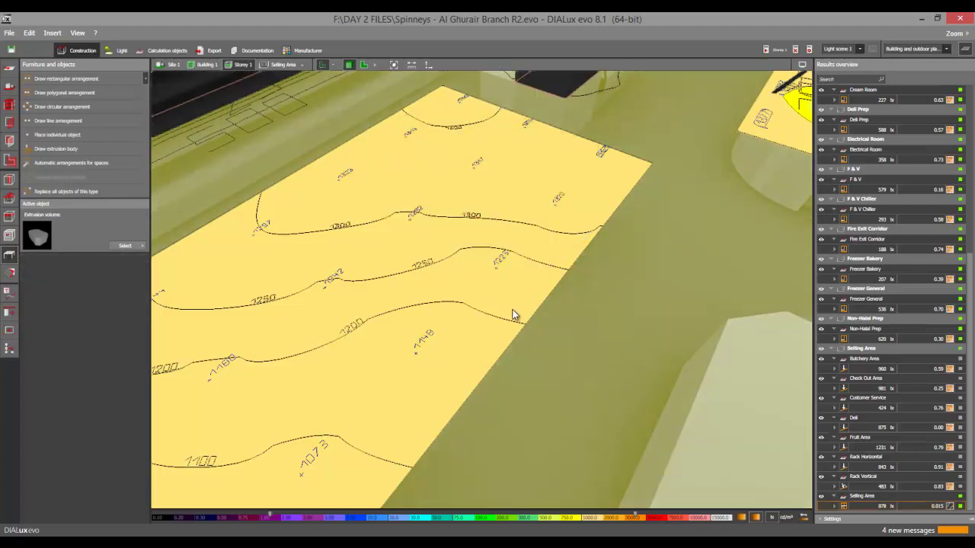
Step: Select the rounded corner block of the central counter and examine the illuminance on the calculation surface around it
middle_click_drag(618, 315, 523, 314)
scroll(523, 314, "down", 3)
right_click_drag(523, 314, 497, 309)
left_click_drag(544, 242, 538, 343)
key("ctrl+v")
left_click(539, 346)
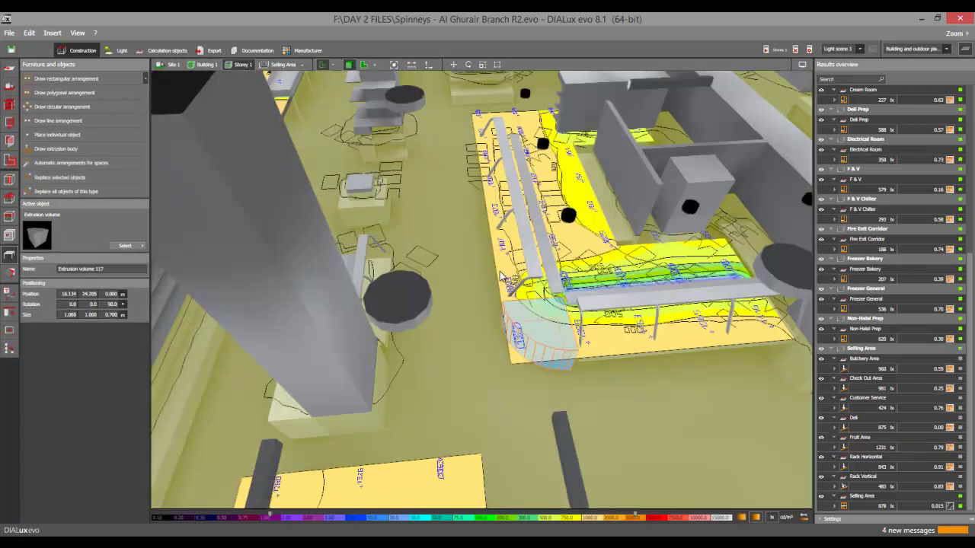
left_click_drag(502, 277, 509, 479)
left_click(492, 457)
Step: Examine the calculation surfaces across the whole Selling Area and adjoining rooms from above and at an angle
left_click_drag(539, 341, 470, 347)
middle_click_drag(470, 347, 508, 253)
scroll(381, 342, "down", 2)
middle_click_drag(380, 342, 455, 156)
left_click_drag(456, 160, 432, 243)
right_click_drag(432, 244, 438, 190)
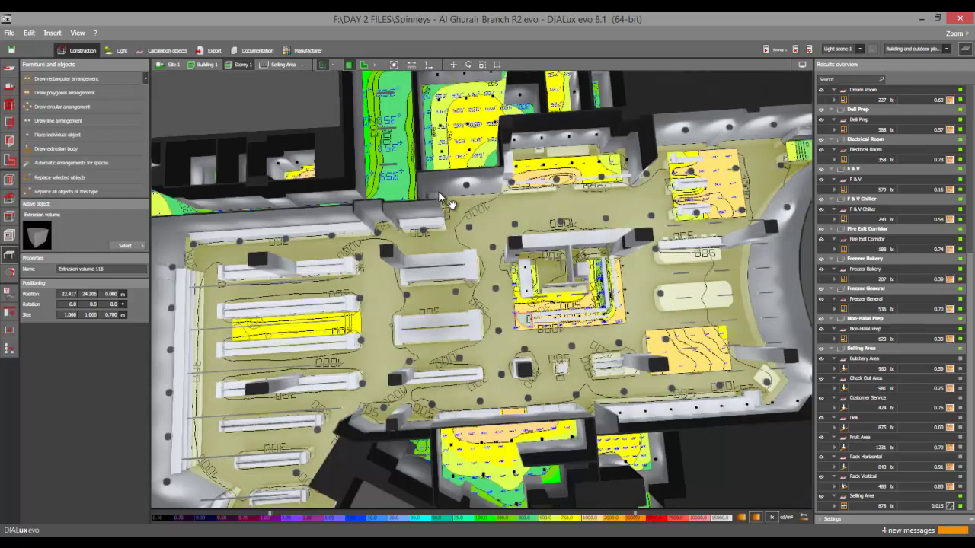
right_click_drag(496, 369, 460, 299)
left_click_drag(460, 299, 473, 388)
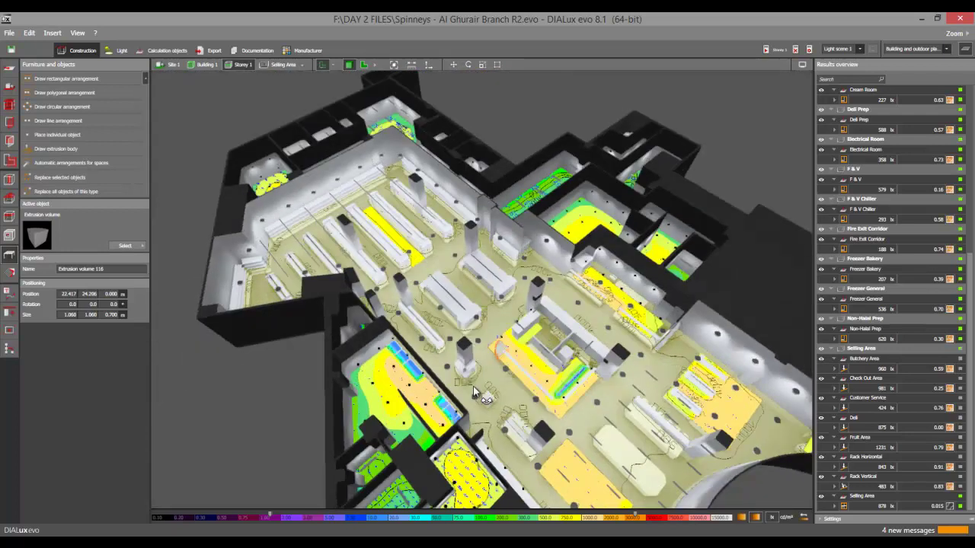
Step: Select the Butchery Area calculation surface and review its average illuminance and uniformity in the results overview
left_click(431, 322)
middle_click_drag(431, 322, 340, 272)
right_click_drag(340, 272, 410, 296)
double_click(550, 217)
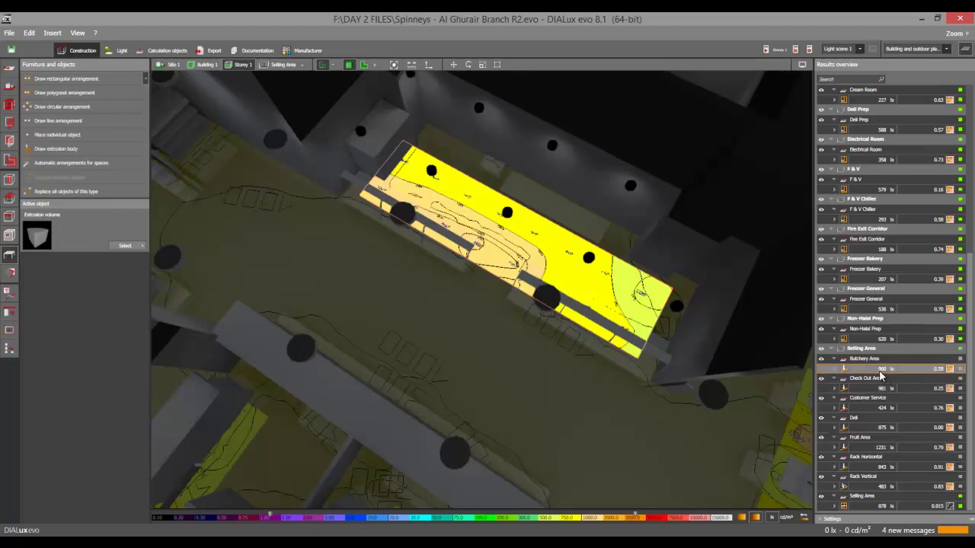
left_click(919, 370)
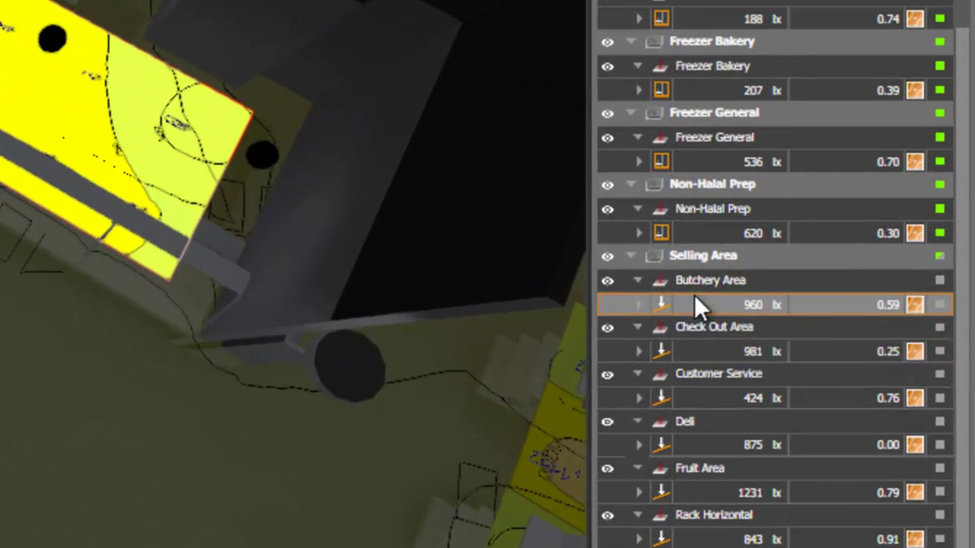
left_click(770, 306)
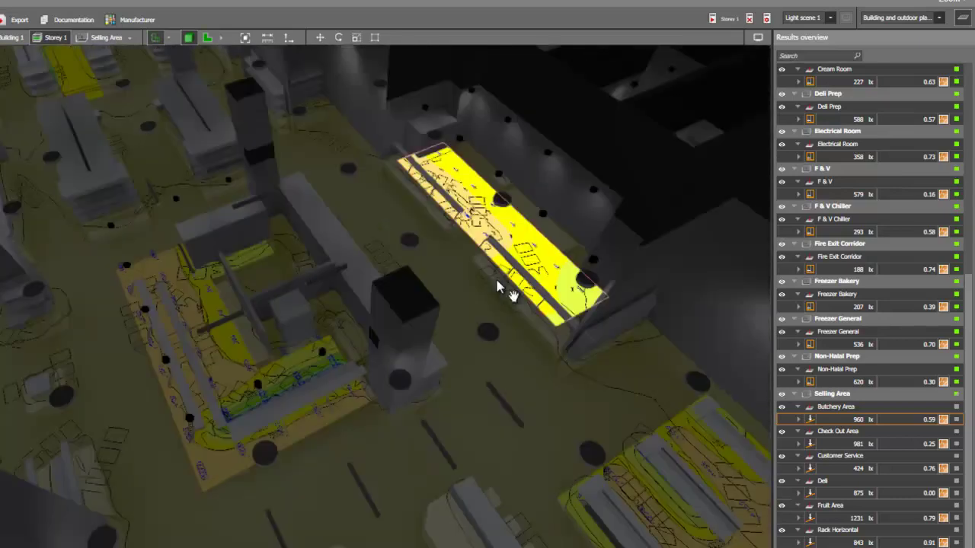
Step: Deselect the Butchery Area surface and compare the illuminance distribution of all task areas from several viewing angles
scroll(492, 290, "down", 2)
right_click_drag(388, 338, 337, 327)
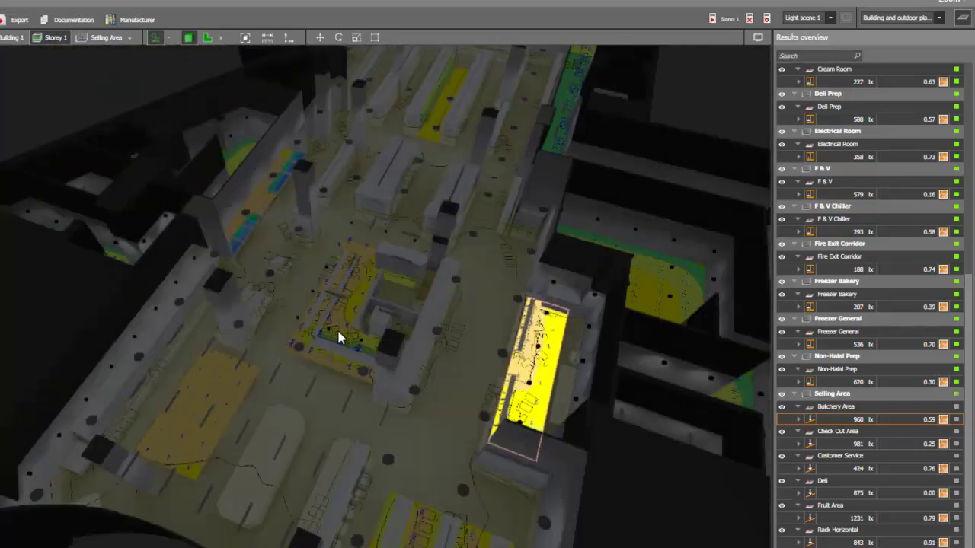
scroll(327, 320, "down", 2)
left_click(180, 114)
right_click_drag(434, 328, 334, 320)
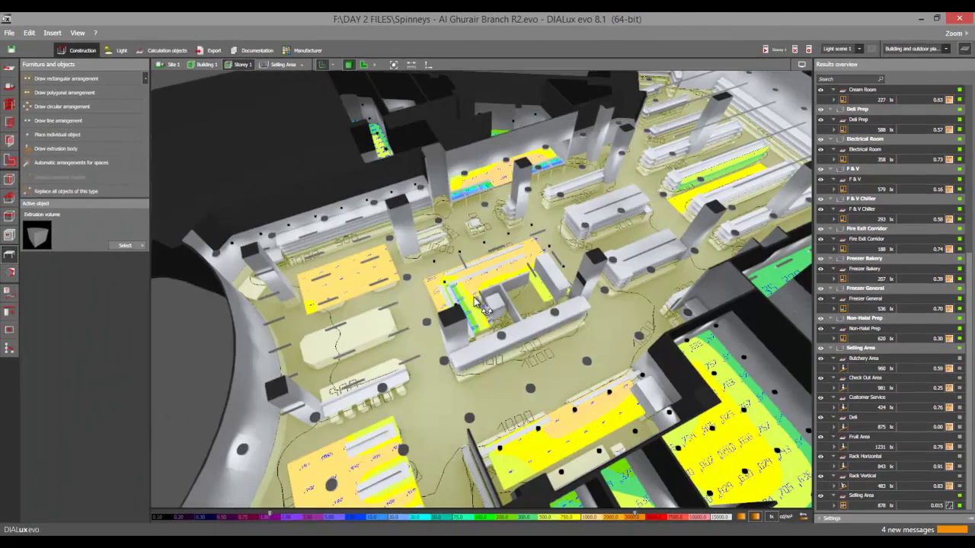
scroll(442, 289, "down", 3)
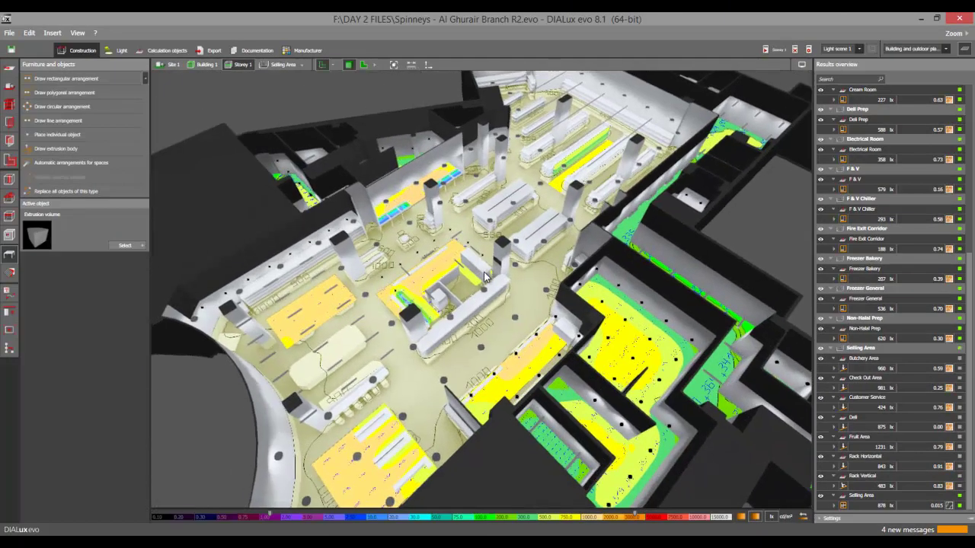
scroll(432, 278, "up", 2)
right_click_drag(388, 293, 480, 275)
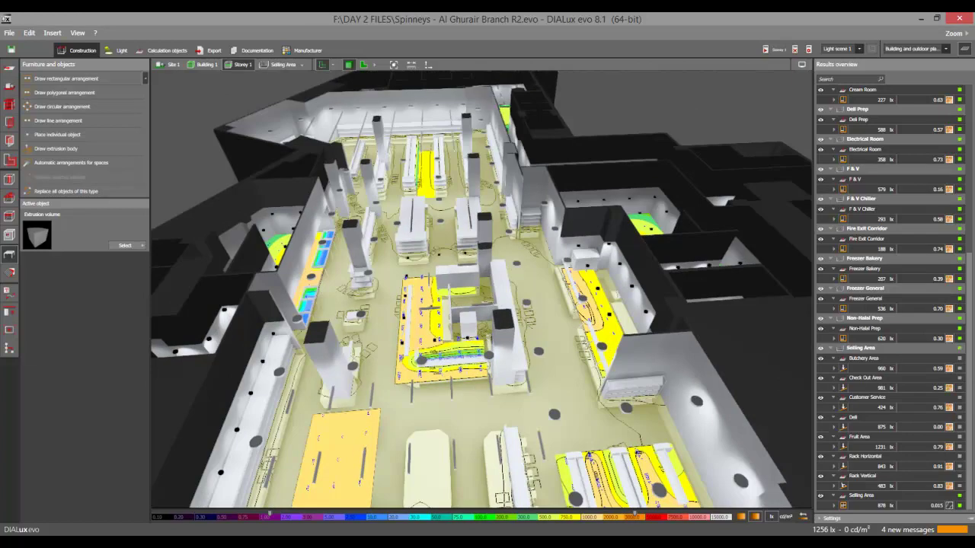
Step: Switch to the browser and open the lighting design website's shop page to view the DIALux evo training courses
left_click(286, 541)
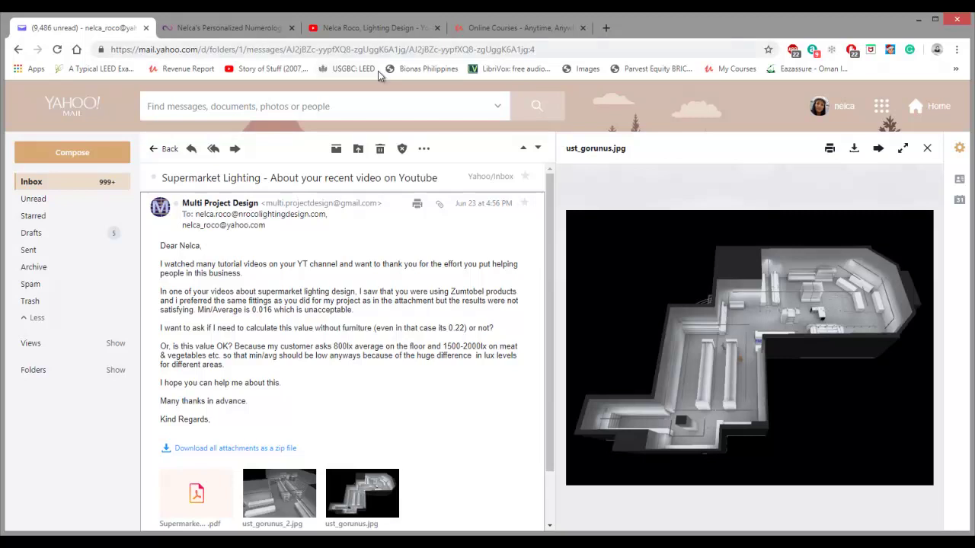
left_click(492, 30)
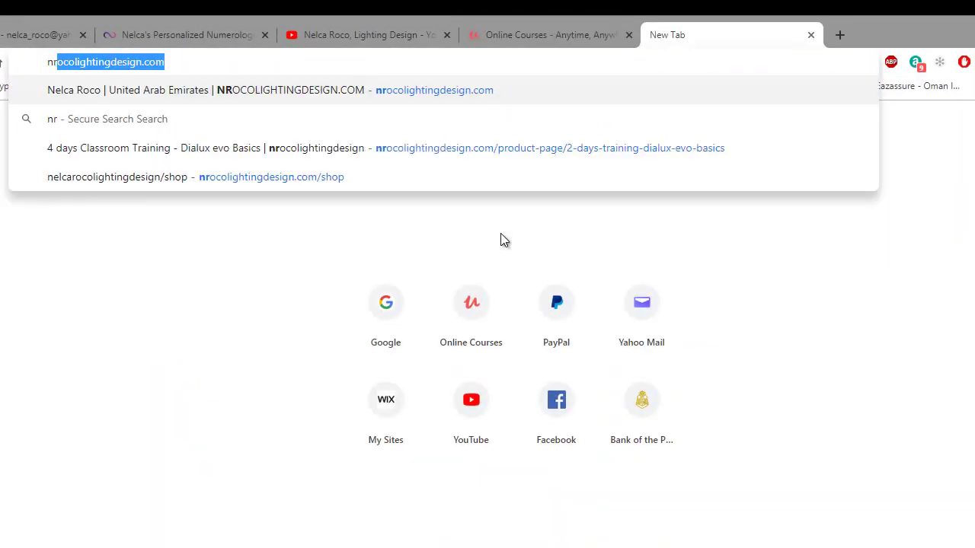
key("Return")
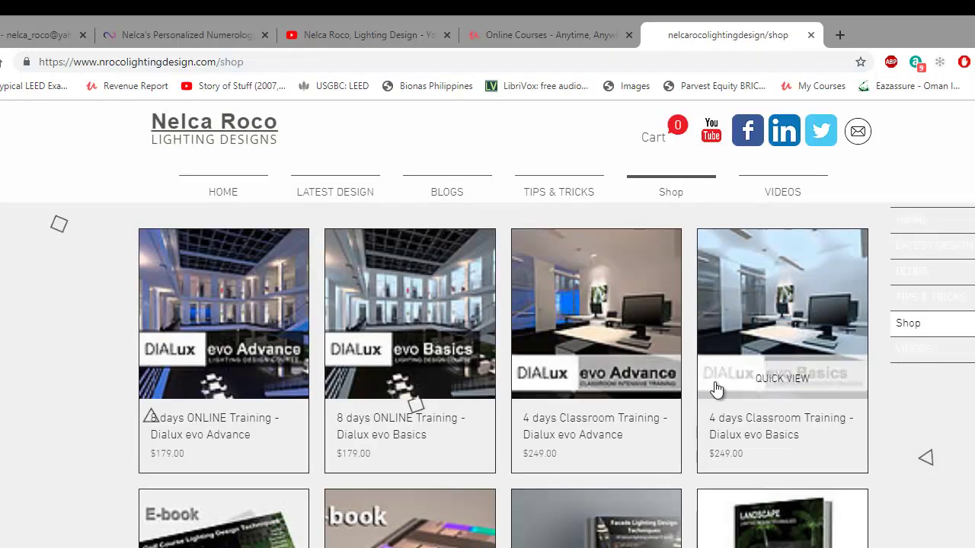
mouse_move(543, 335)
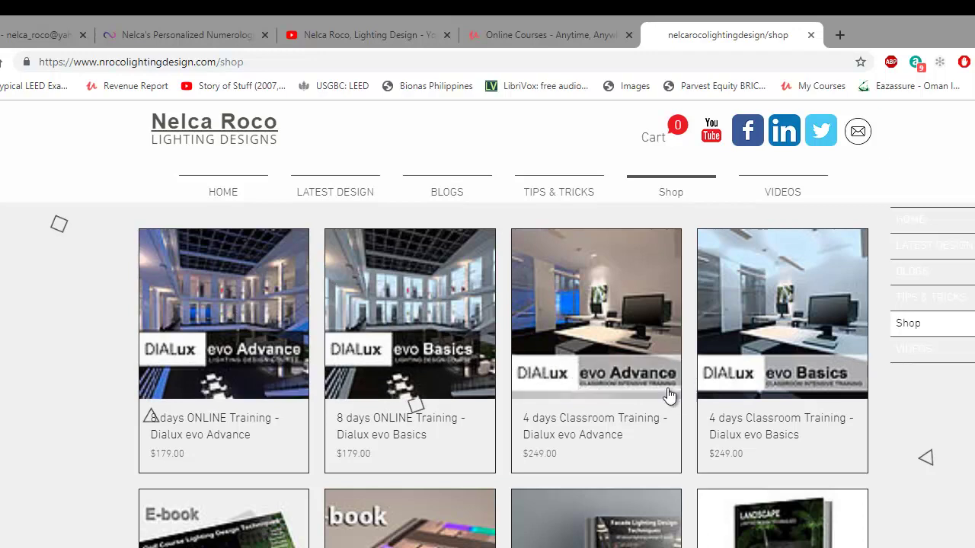
mouse_move(668, 402)
mouse_move(833, 427)
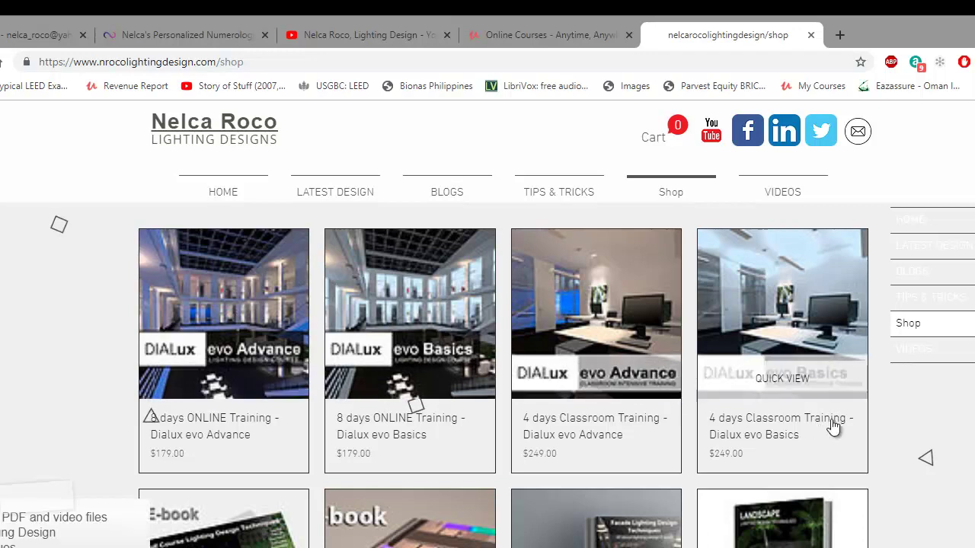